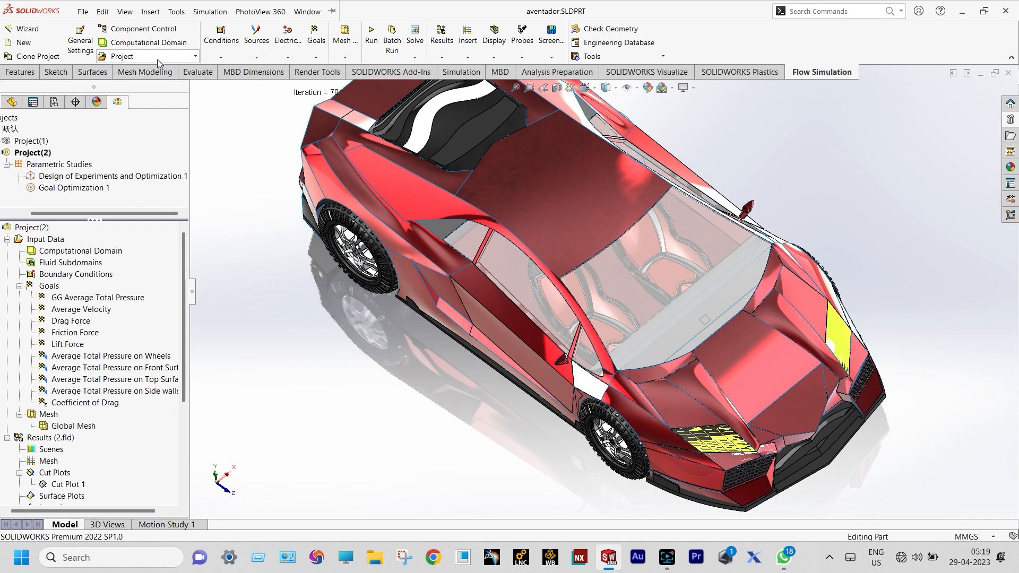
- Review the initial and ambient conditions in Project(2)'s General Settings and close the dialog
{"action": "left_click", "coordinate": [80, 44]}
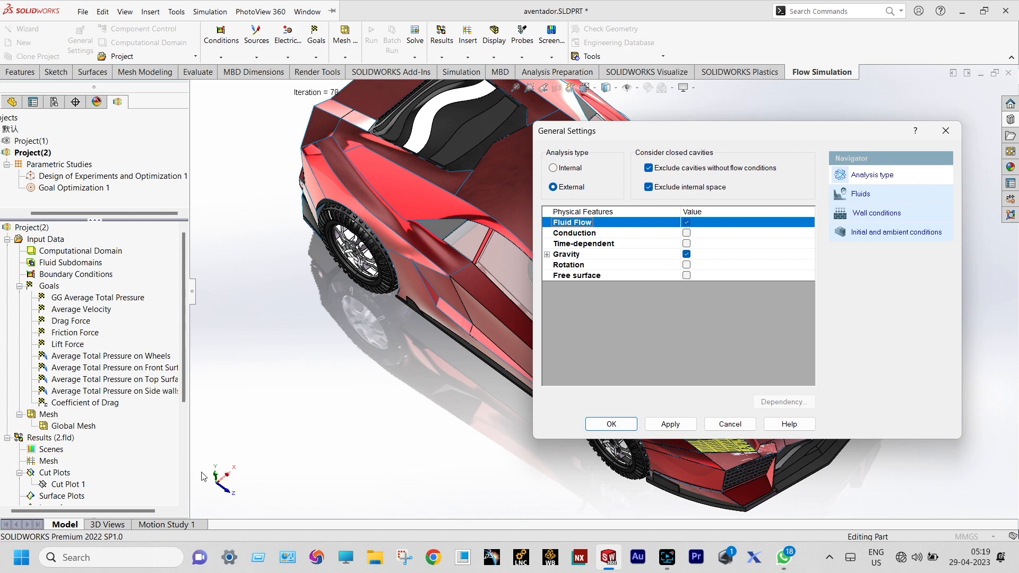
{"action": "left_click", "coordinate": [861, 234]}
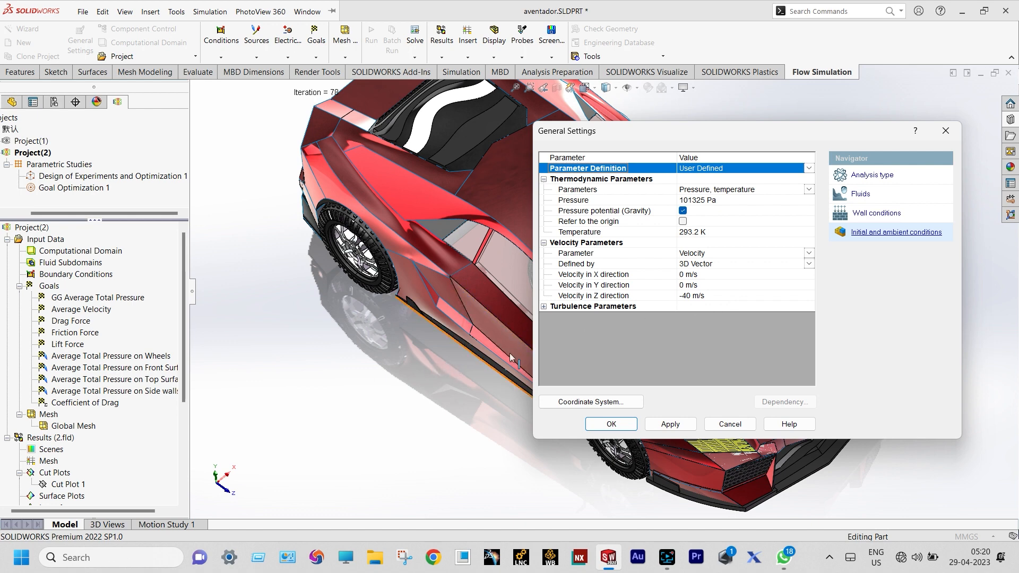
{"action": "left_click", "coordinate": [598, 424]}
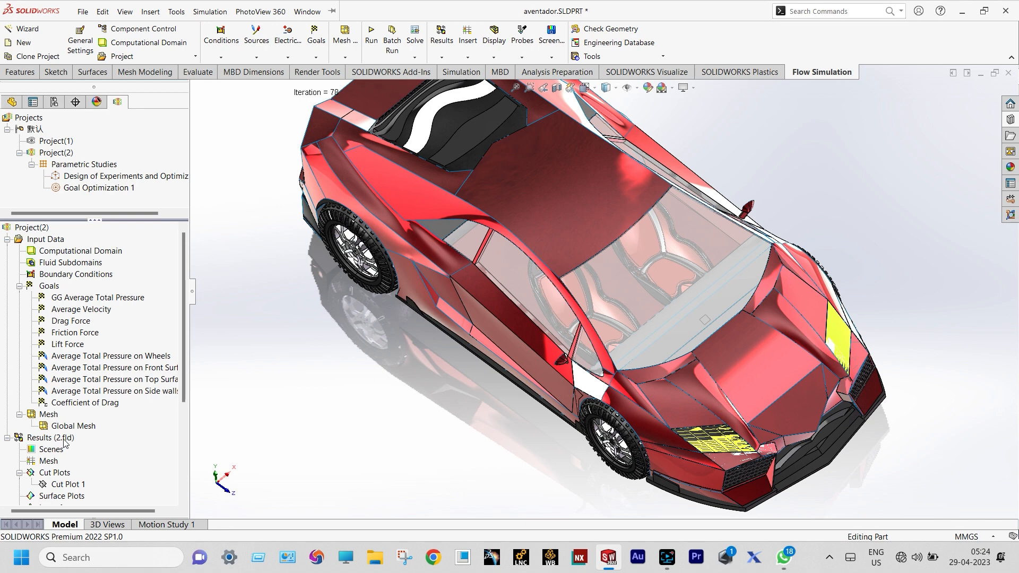
- Locate Sketch3 at the end of the feature tree and examine its frontal outline behind the car
{"action": "key", "text": "f"}
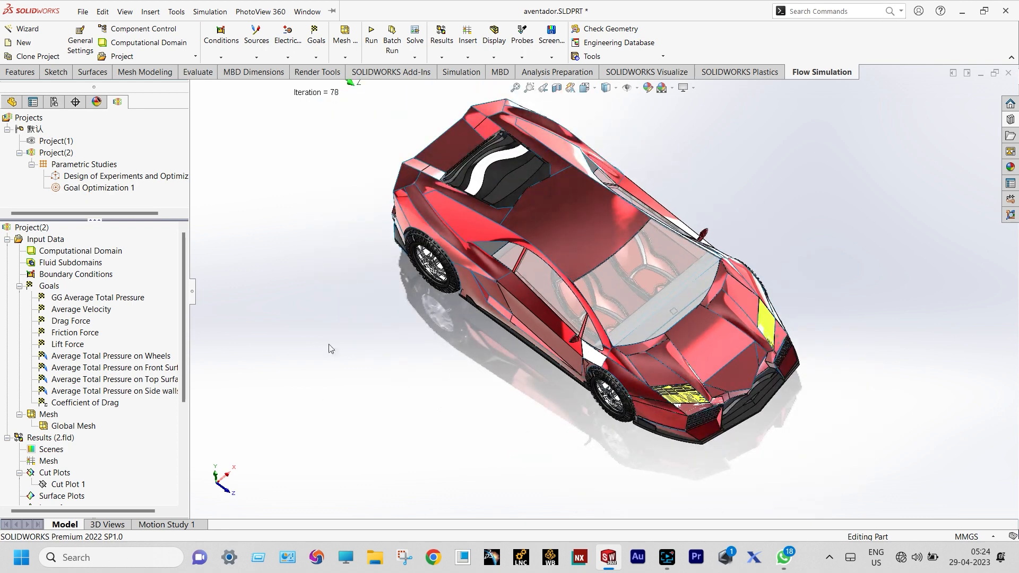
{"action": "left_click", "coordinate": [11, 105]}
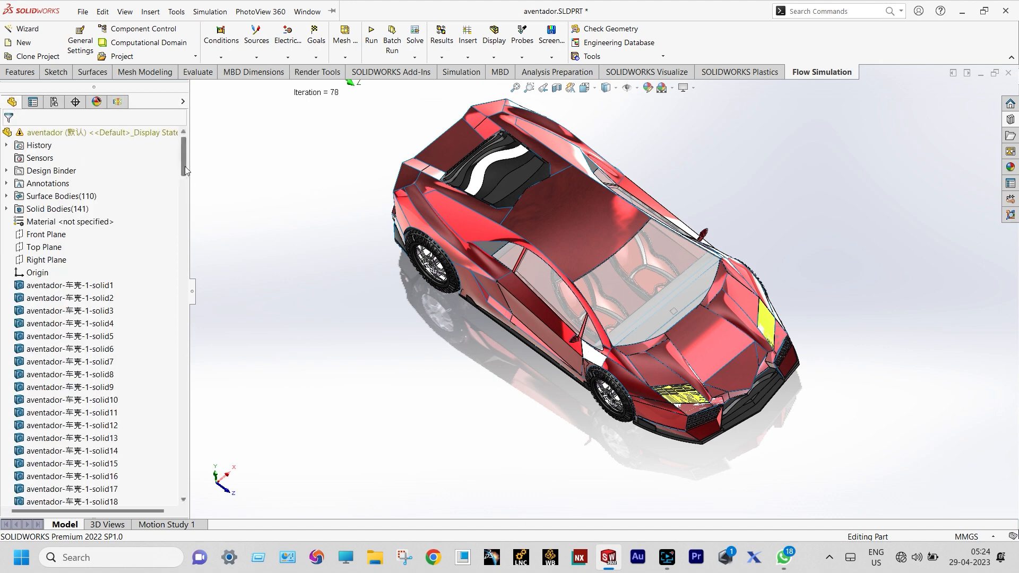
{"action": "left_click_drag", "start_coordinate": [185, 170], "coordinate": [187, 496]}
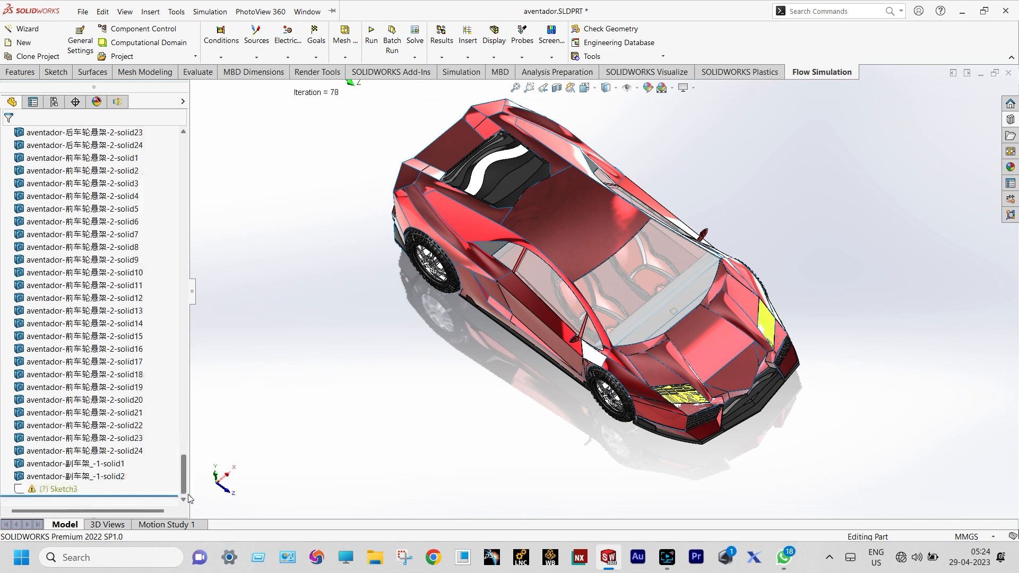
{"action": "left_click", "coordinate": [68, 490]}
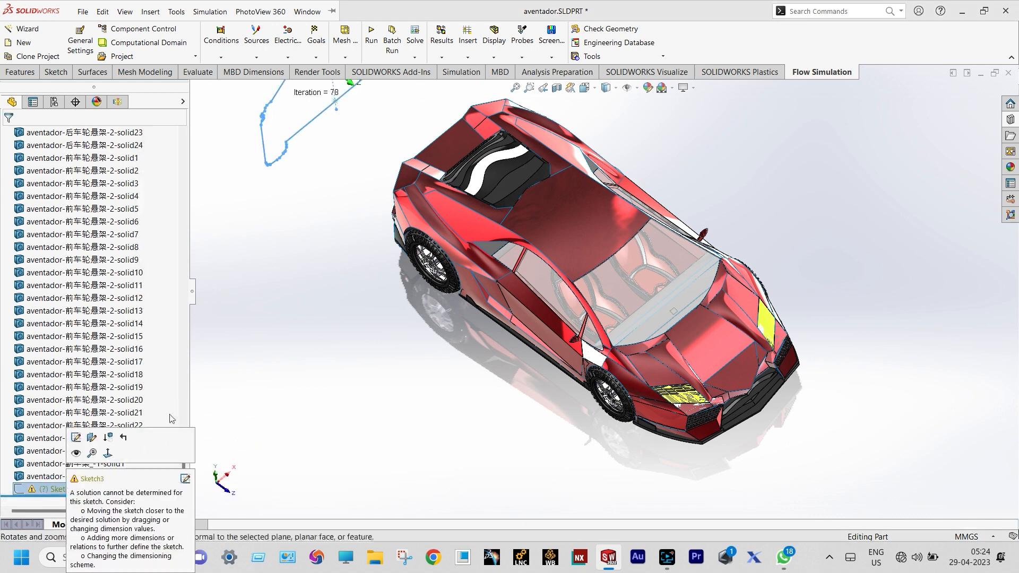
{"action": "scroll", "coordinate": [396, 212], "scroll_direction": "up", "scroll_amount": 3}
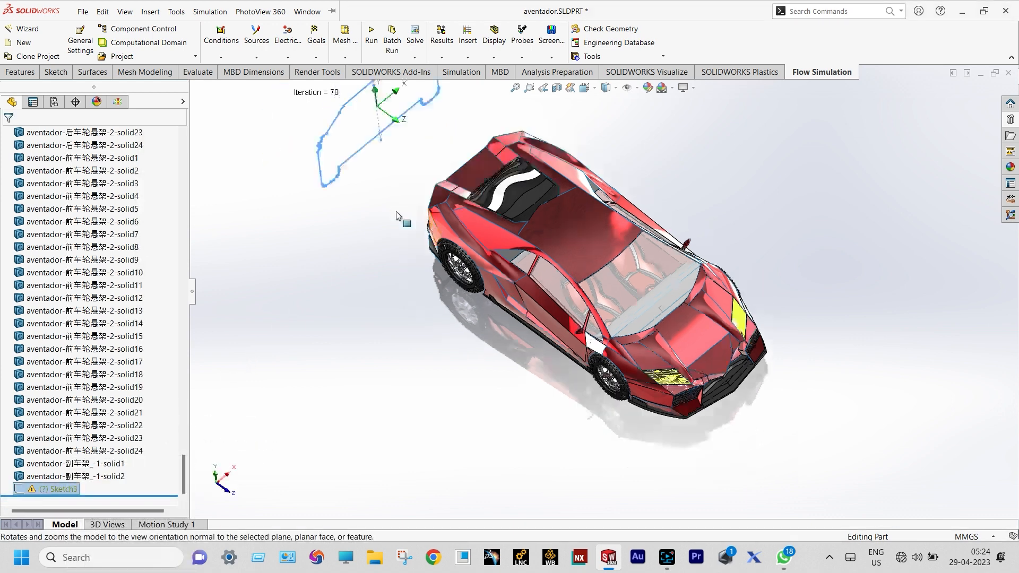
{"action": "scroll", "coordinate": [507, 133], "scroll_direction": "down", "scroll_amount": 2}
{"action": "scroll", "coordinate": [478, 143], "scroll_direction": "down", "scroll_amount": 3}
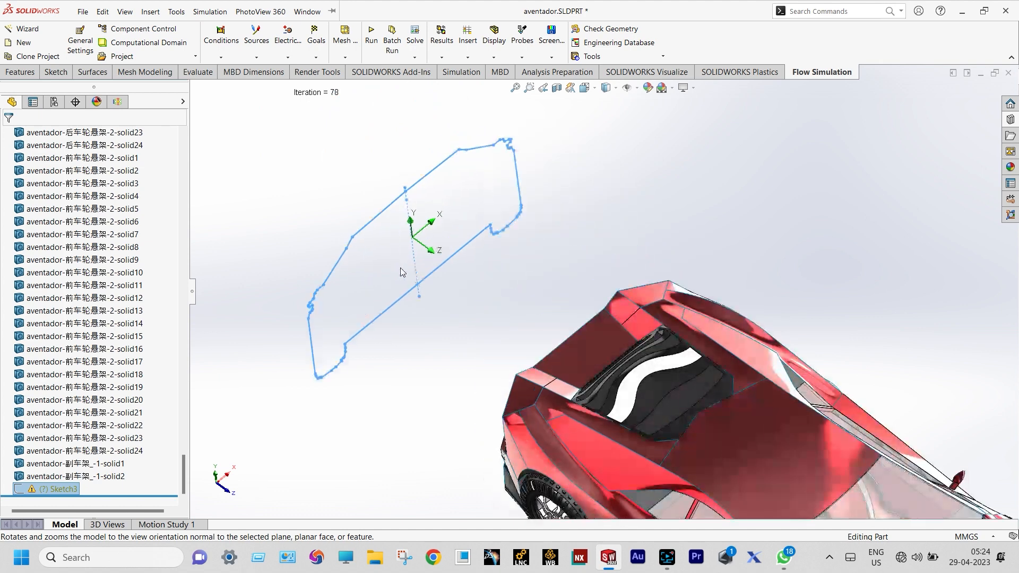
{"action": "scroll", "coordinate": [419, 290], "scroll_direction": "up", "scroll_amount": 2}
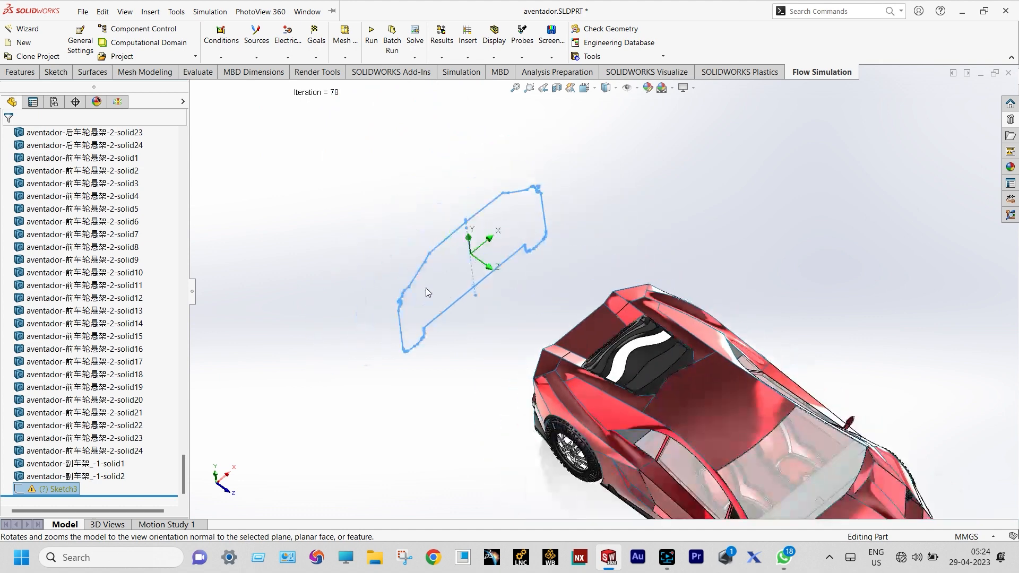
{"action": "mouse_move", "coordinate": [486, 275]}
{"action": "middle_mouse_down"}
{"action": "mouse_move", "coordinate": [476, 257]}
{"action": "mouse_move", "coordinate": [446, 252]}
{"action": "middle_mouse_up"}
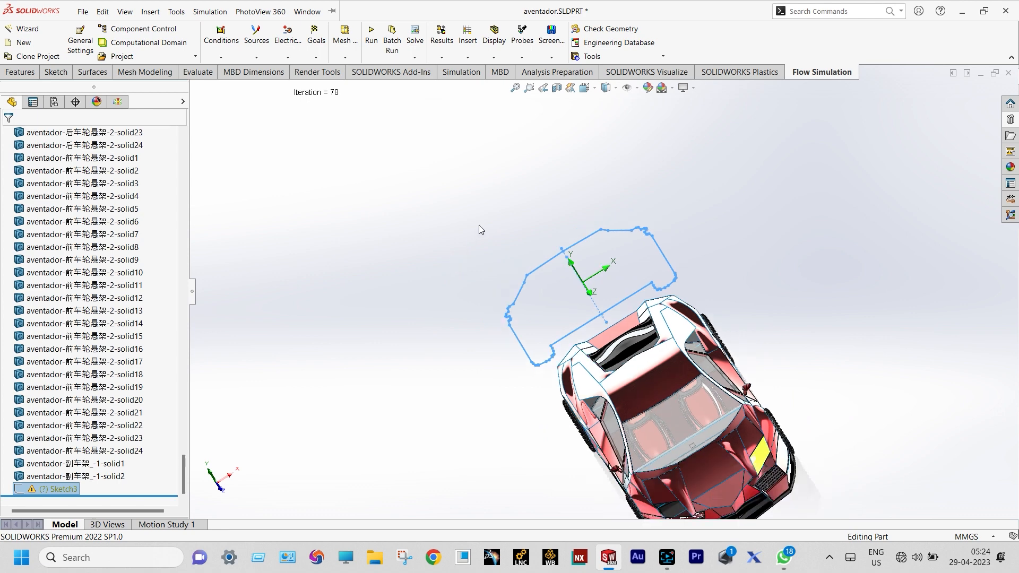
{"action": "scroll", "coordinate": [652, 335], "scroll_direction": "down", "scroll_amount": 1}
{"action": "scroll", "coordinate": [651, 333], "scroll_direction": "up", "scroll_amount": 4}
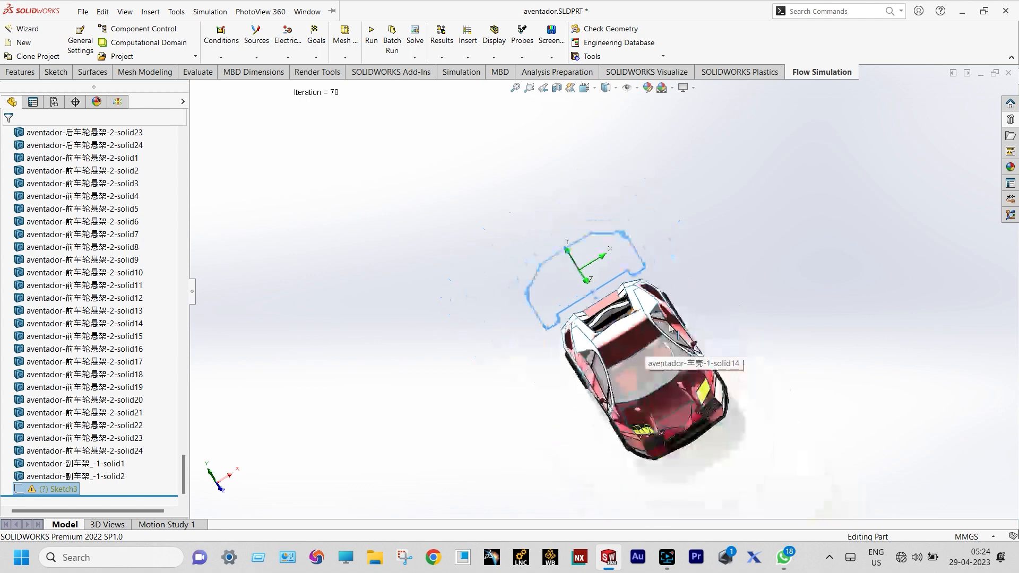
{"action": "scroll", "coordinate": [642, 327], "scroll_direction": "down", "scroll_amount": 4}
{"action": "scroll", "coordinate": [557, 274], "scroll_direction": "down", "scroll_amount": 2}
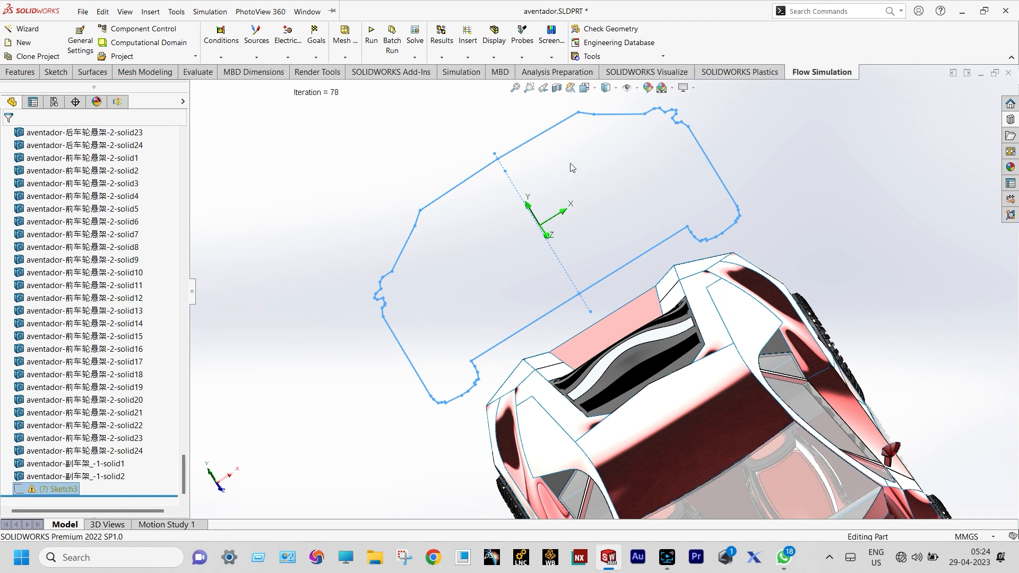
{"action": "left_click", "coordinate": [260, 11]}
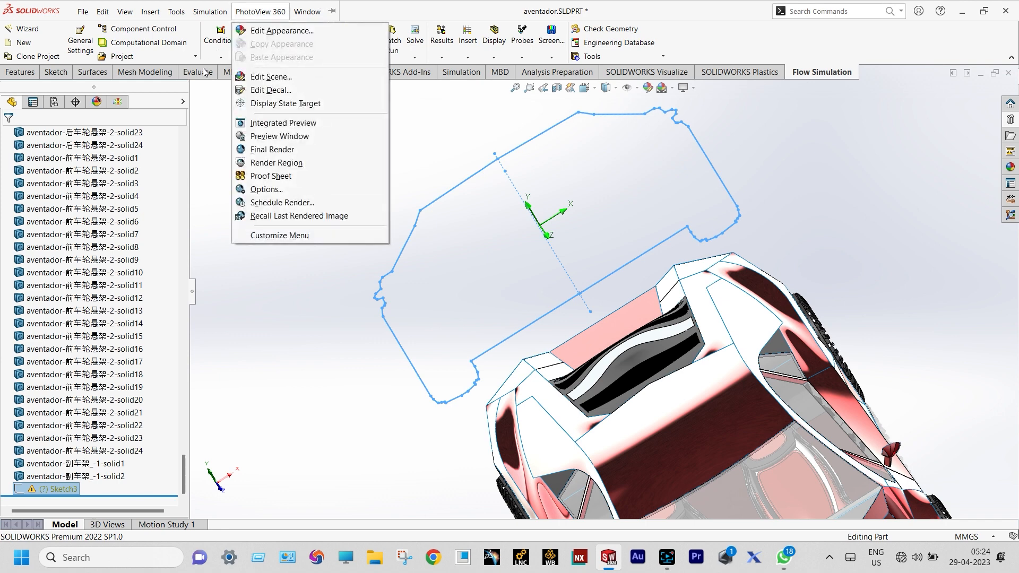
{"action": "left_click", "coordinate": [480, 200]}
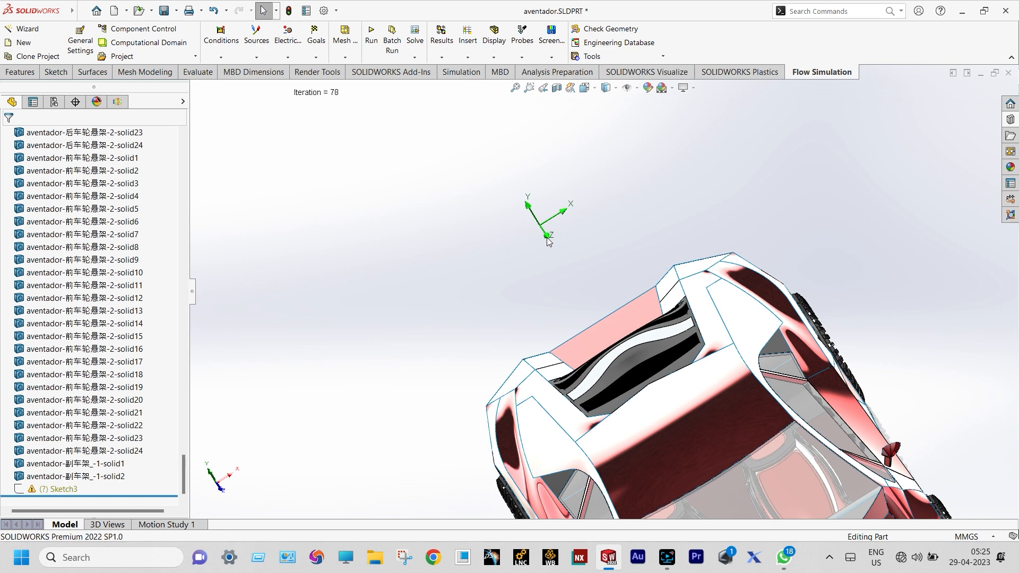
- Review the Coefficient of Drag goal's expression in the flow analysis tree and close it without changes
{"action": "left_click", "coordinate": [118, 102]}
{"action": "double_click", "coordinate": [101, 403]}
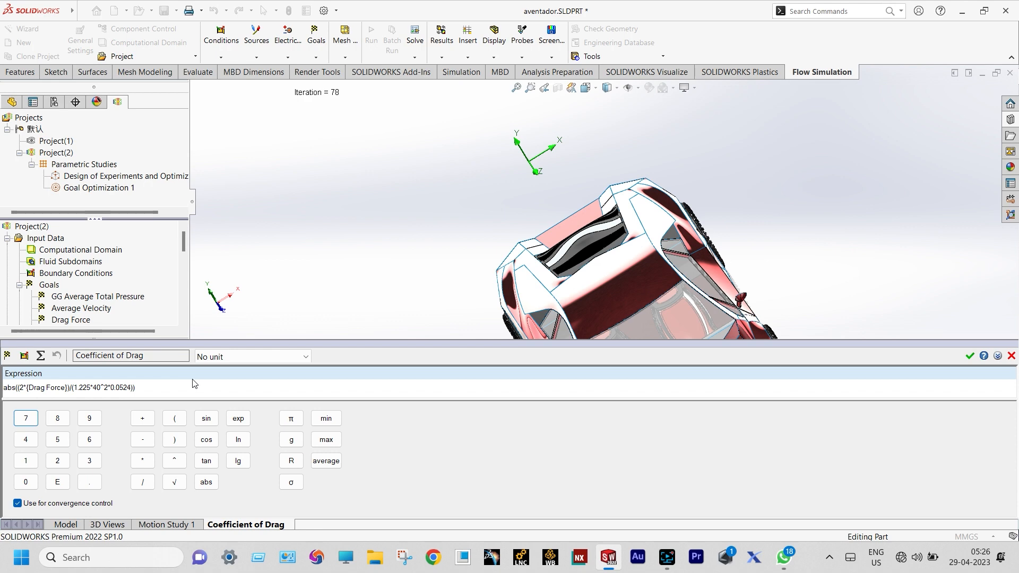
{"action": "left_click", "coordinate": [1012, 357]}
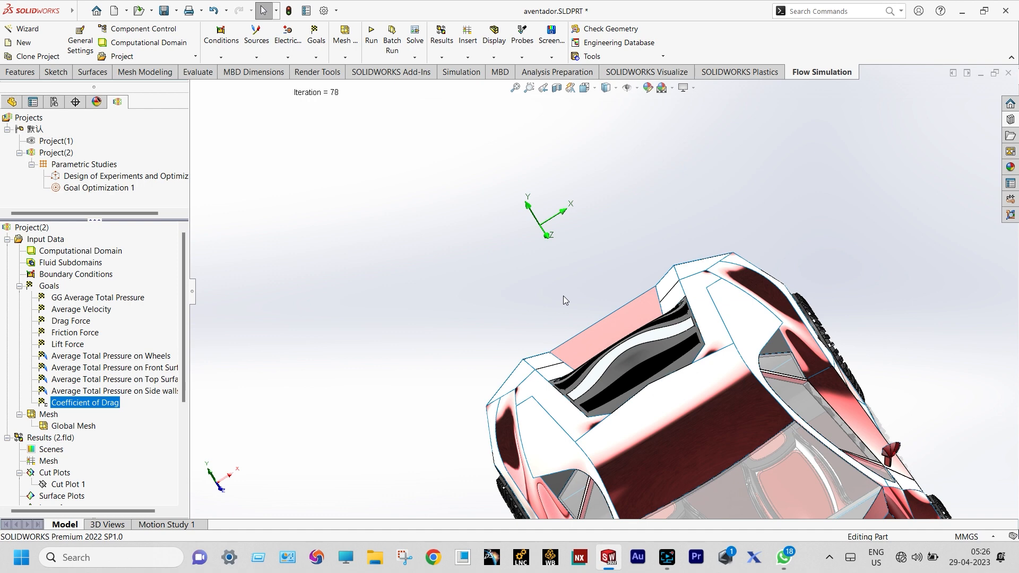
- Insert a goal plot under the results with all goals included and show its summary table
{"action": "scroll", "coordinate": [213, 497], "scroll_direction": "down", "scroll_amount": 2}
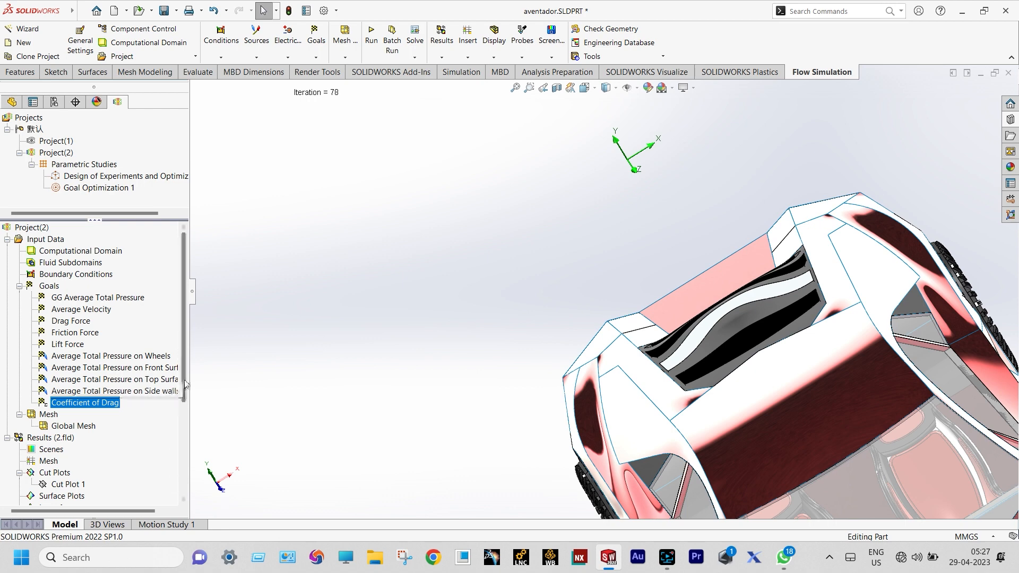
{"action": "scroll", "coordinate": [117, 467], "scroll_direction": "down", "scroll_amount": 4}
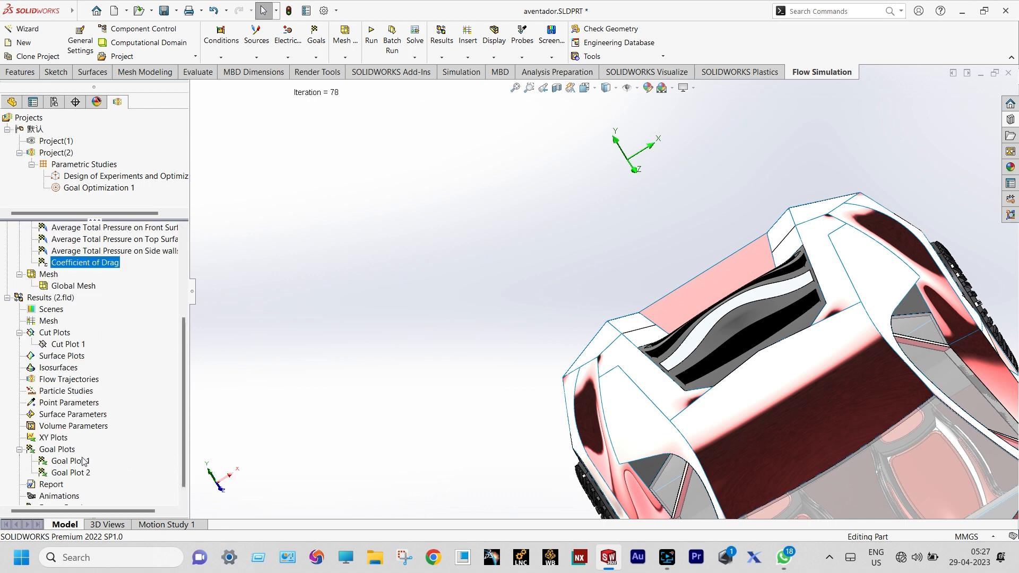
{"action": "left_click", "coordinate": [67, 452]}
{"action": "right_click", "coordinate": [67, 453]}
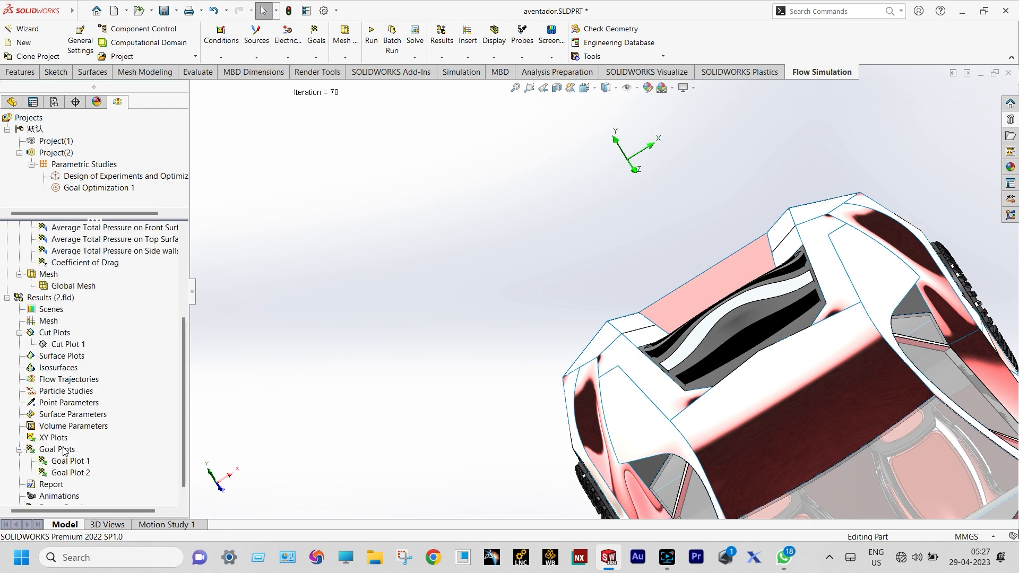
{"action": "right_click", "coordinate": [64, 451]}
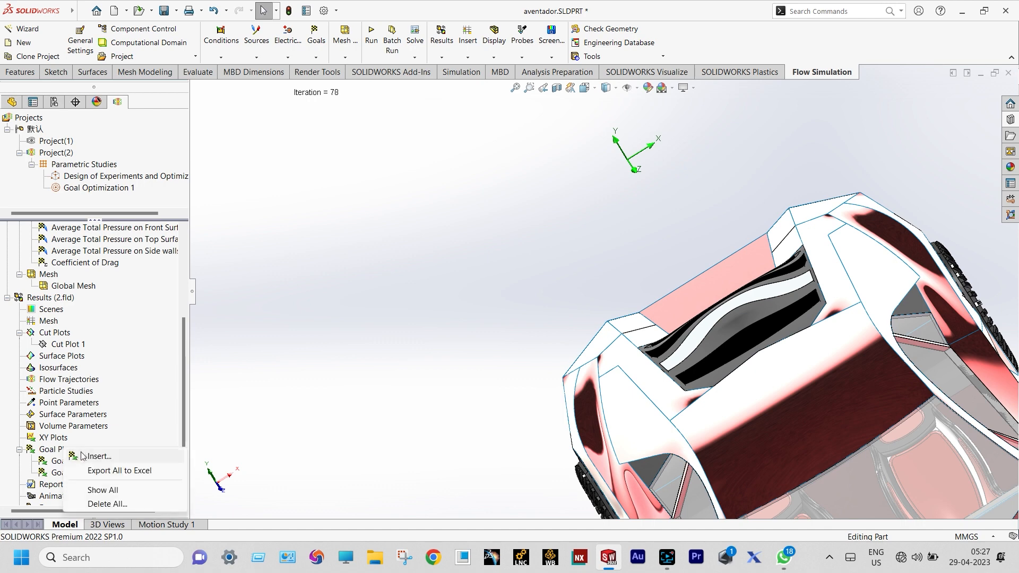
{"action": "left_click", "coordinate": [74, 456]}
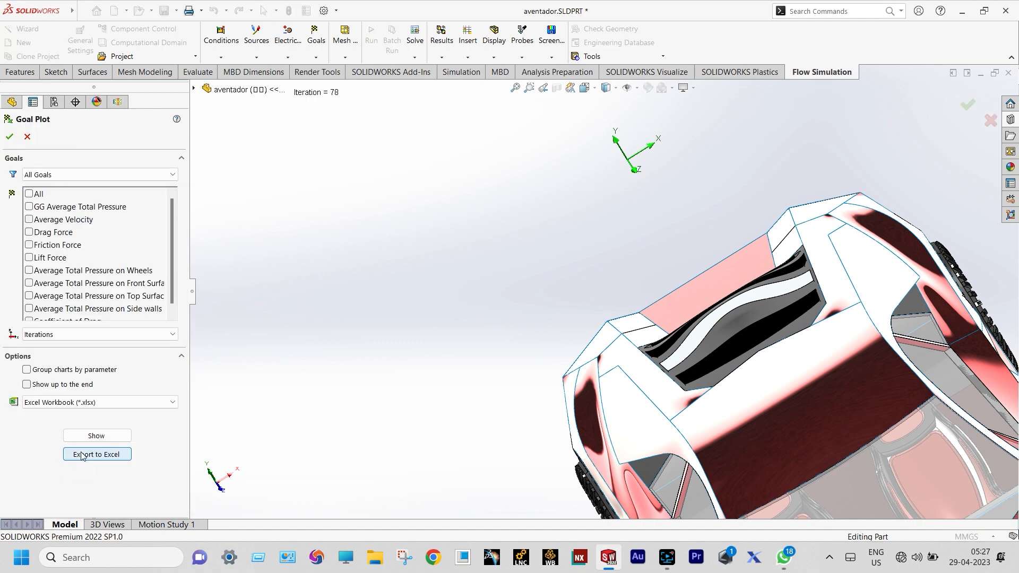
{"action": "left_click", "coordinate": [29, 194]}
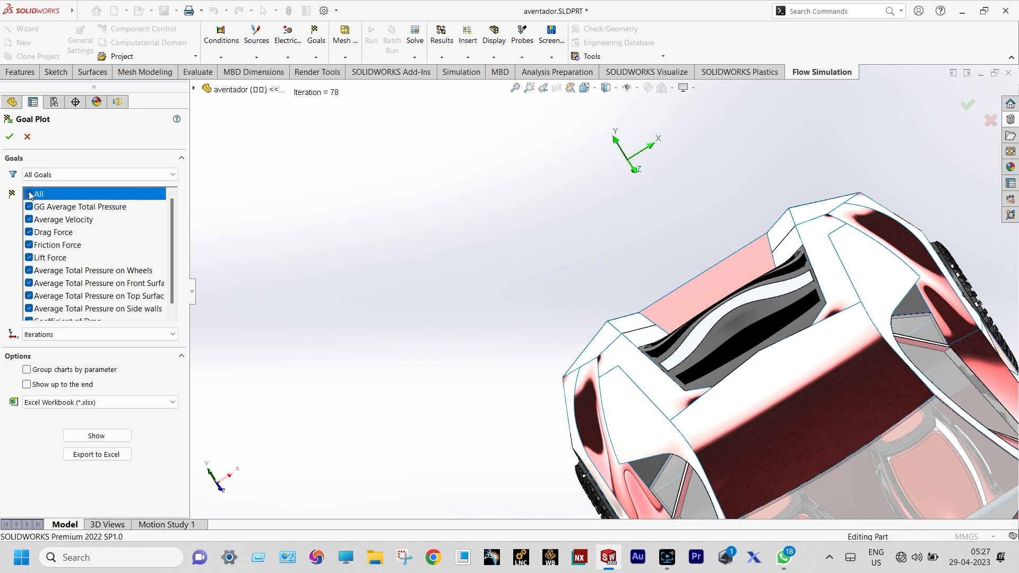
{"action": "left_click", "coordinate": [97, 436]}
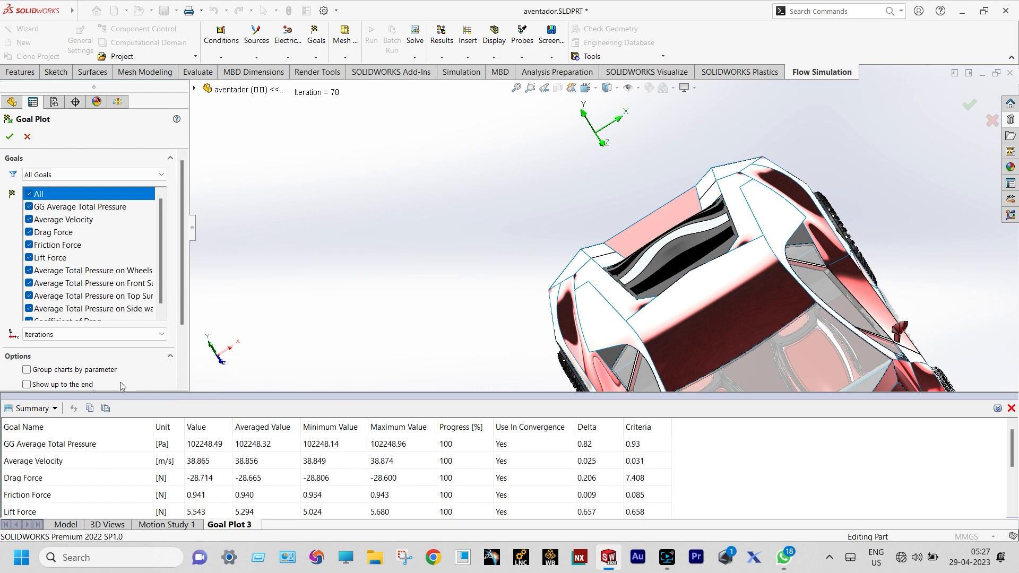
- Switch the goal plot to History and inspect the final points on the force convergence charts
{"action": "left_click", "coordinate": [55, 409]}
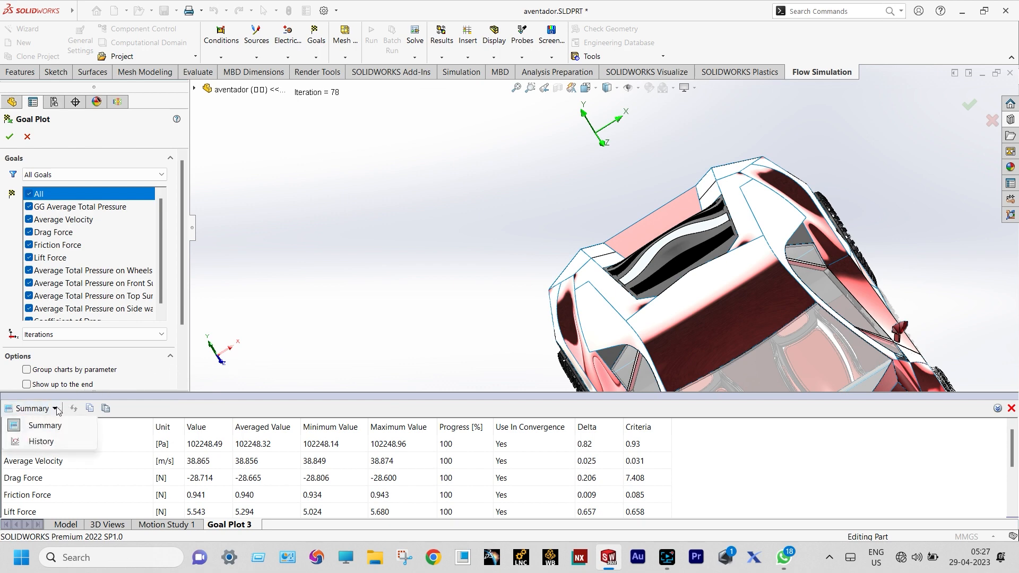
{"action": "left_click", "coordinate": [46, 441]}
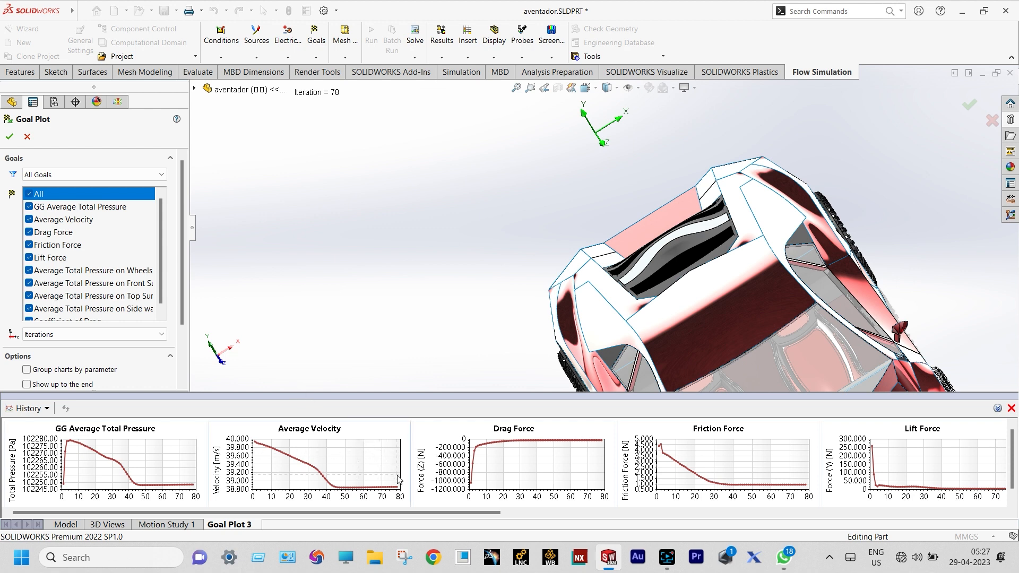
{"action": "mouse_move", "coordinate": [400, 489]}
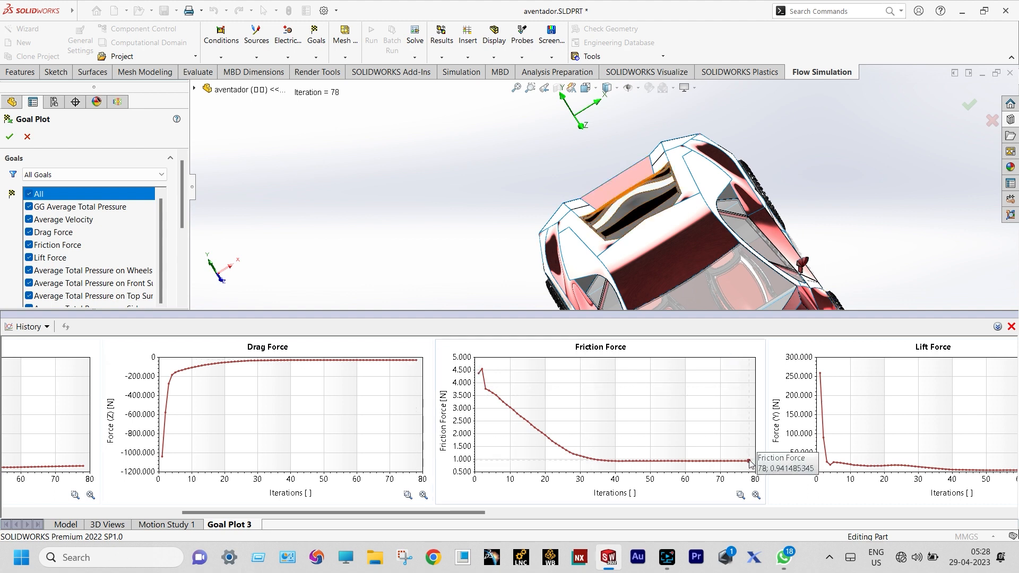
{"action": "mouse_move", "coordinate": [750, 464]}
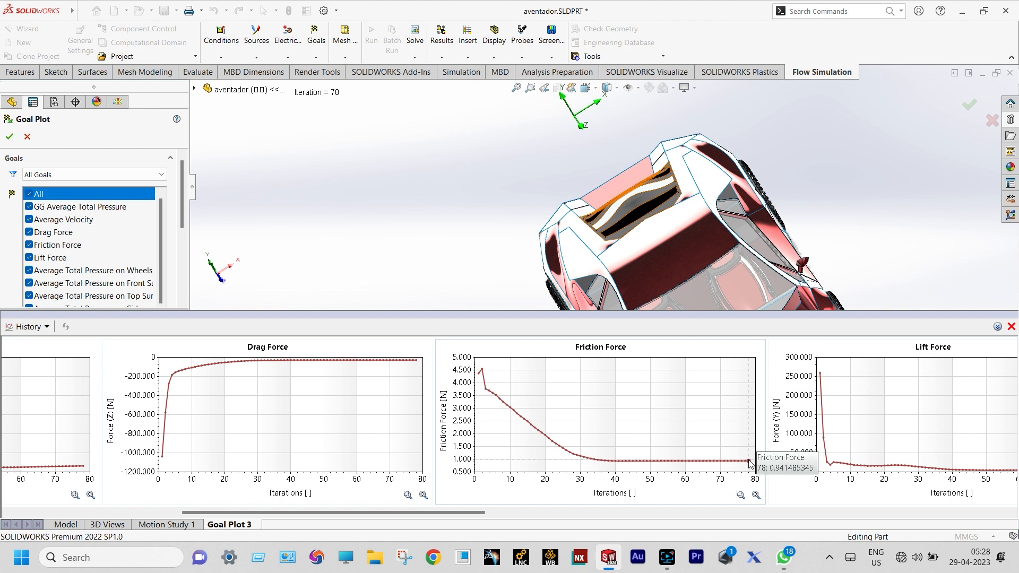
{"action": "scroll", "coordinate": [770, 467], "scroll_direction": "right", "scroll_amount": 3}
{"action": "mouse_move", "coordinate": [792, 472]}
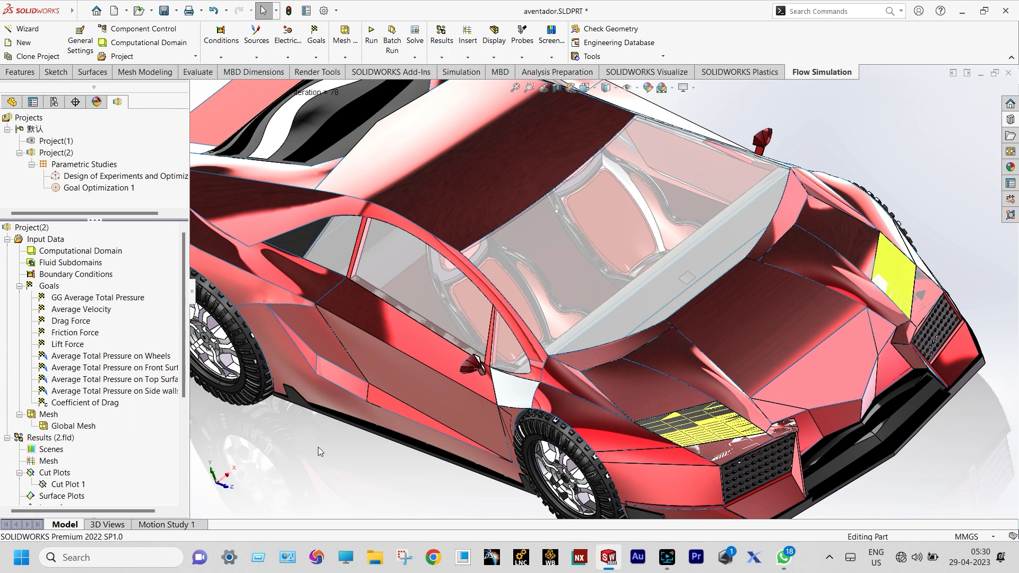
- Review the input variables and scenario results of Design of Experiments and Optimization 1, closing the study without changes
{"action": "double_click", "coordinate": [118, 179]}
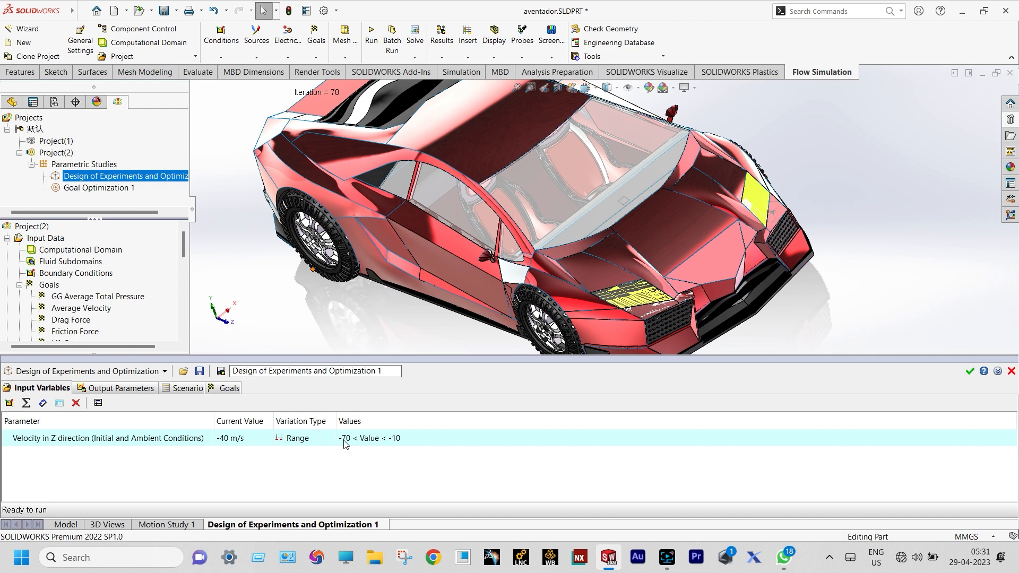
{"action": "left_click", "coordinate": [189, 389]}
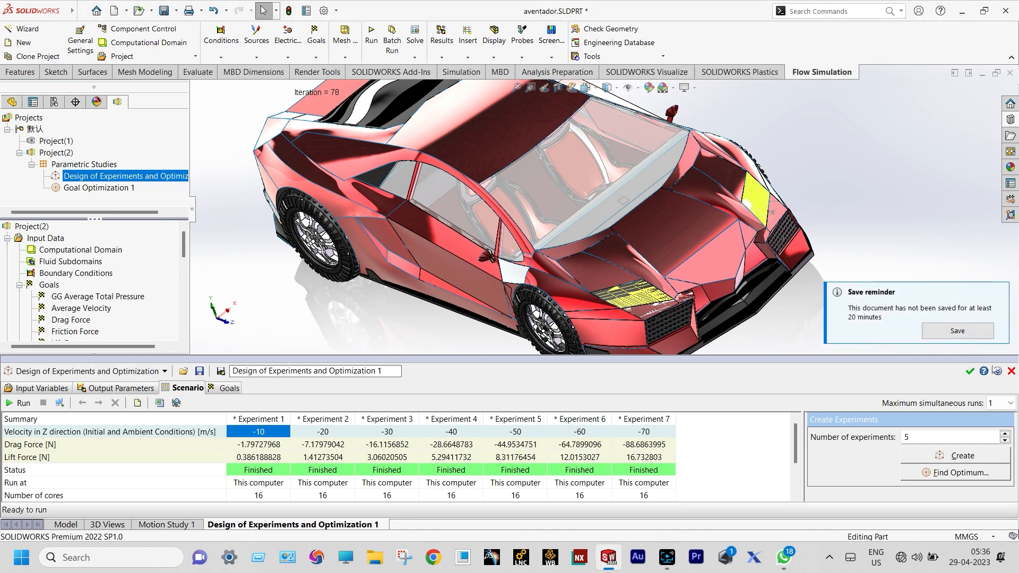
{"action": "left_click", "coordinate": [1011, 372]}
- Review the input variables, output parameters and scenario results of Goal Optimization 1, closing the study without changes
{"action": "scroll", "coordinate": [402, 291], "scroll_direction": "down", "scroll_amount": 5}
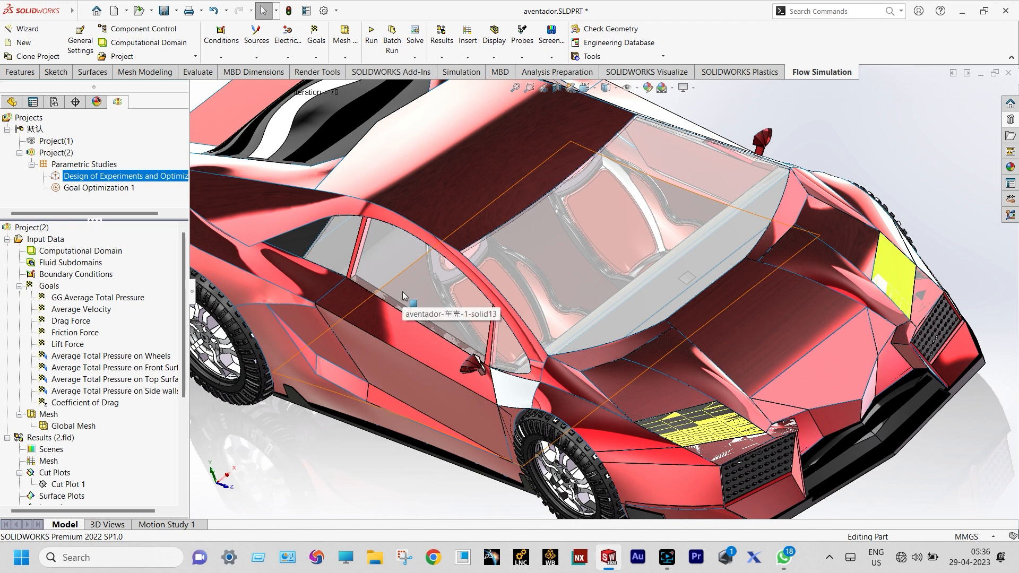
{"action": "scroll", "coordinate": [402, 296], "scroll_direction": "up", "scroll_amount": 5}
{"action": "double_click", "coordinate": [114, 188]}
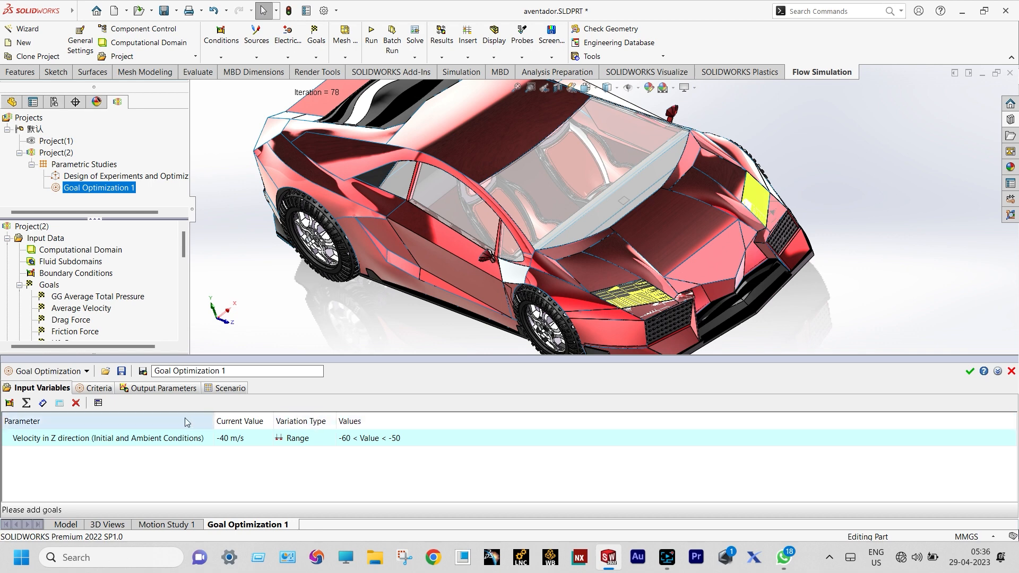
{"action": "left_click", "coordinate": [159, 388]}
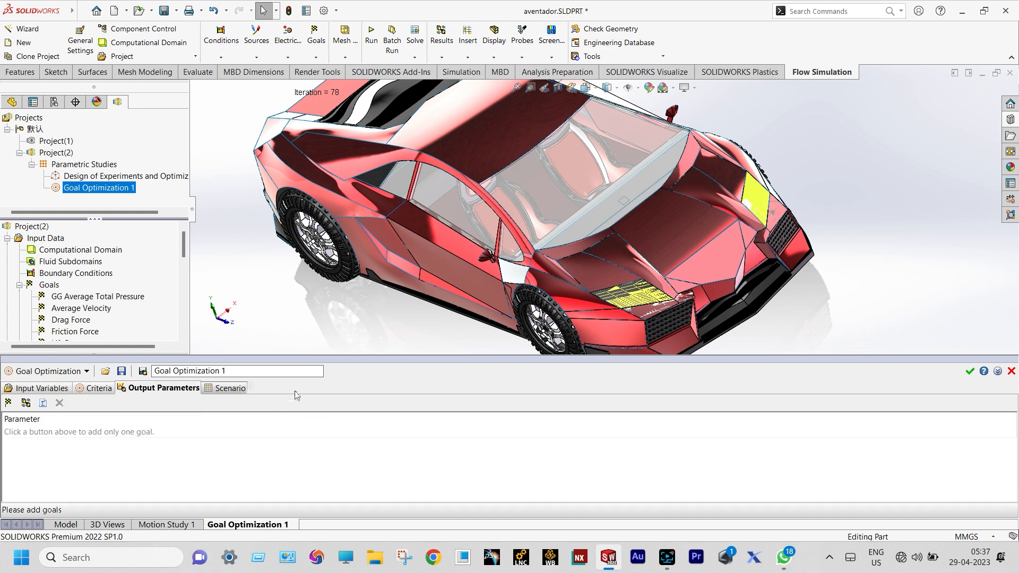
{"action": "left_click", "coordinate": [232, 389]}
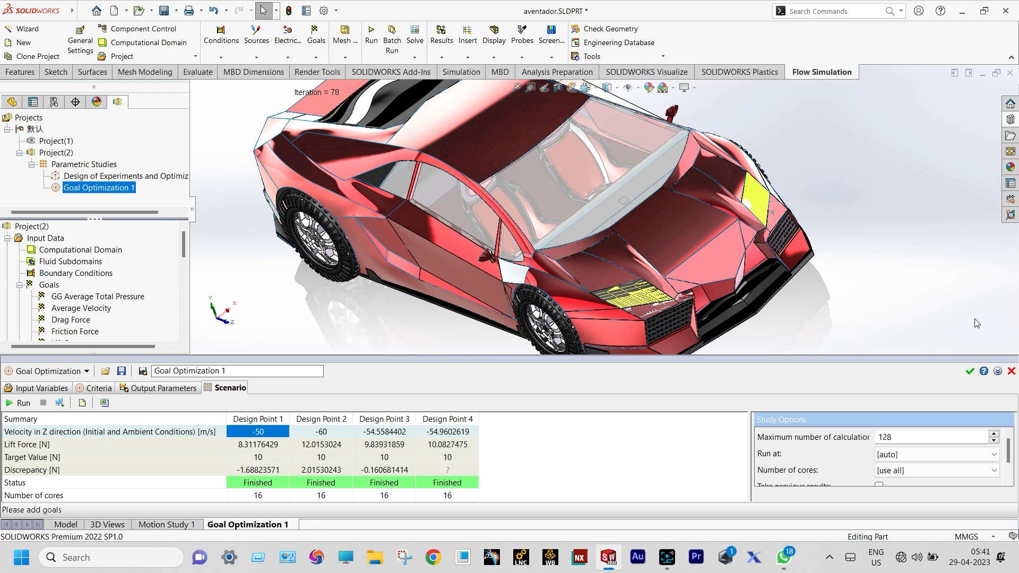
{"action": "left_click", "coordinate": [1011, 371]}
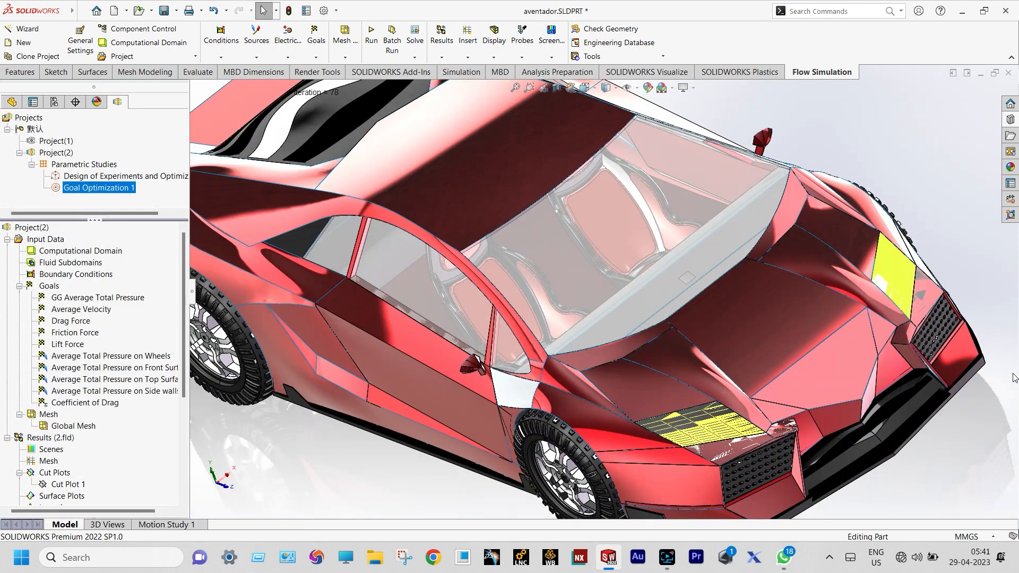